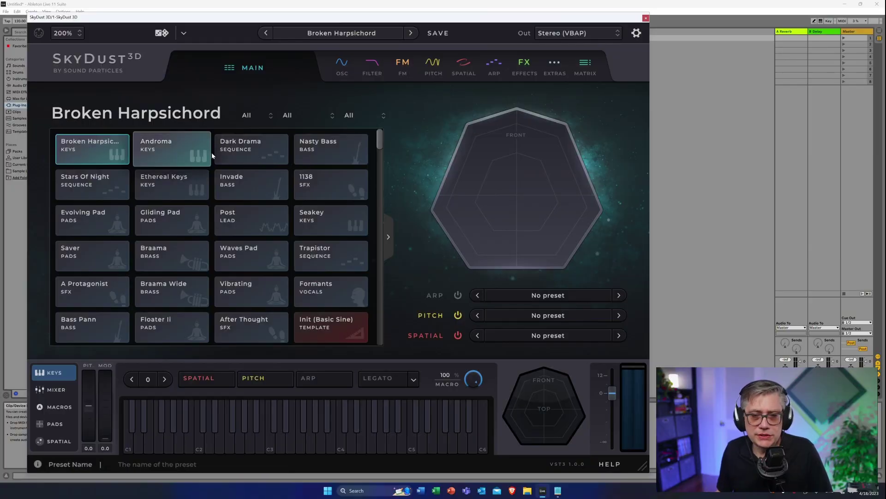
- Filter the preset list by the artist LUFTRUM and load the Dark Drama sequence preset
left_click(313, 116)
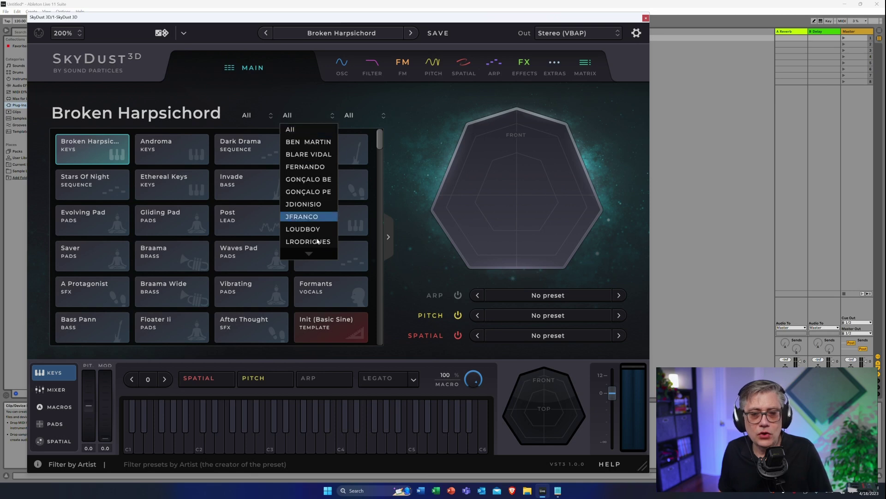
scroll(316, 248, "down", 1)
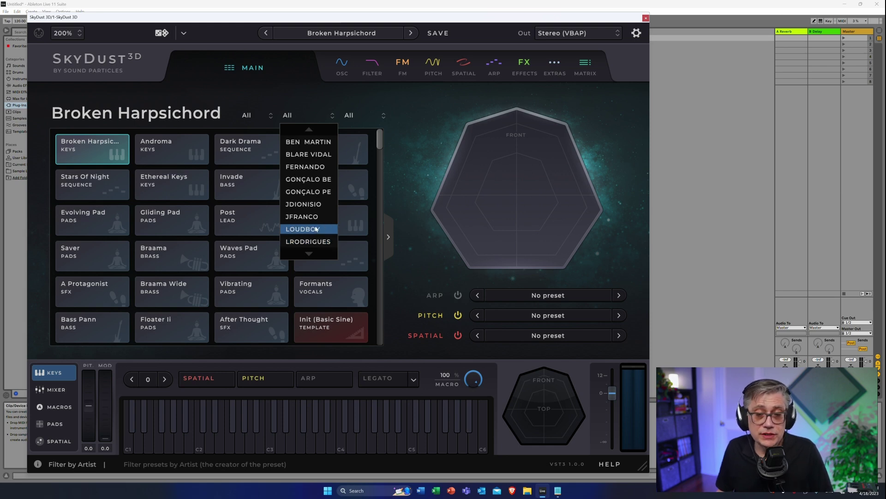
scroll(317, 229, "down", 1)
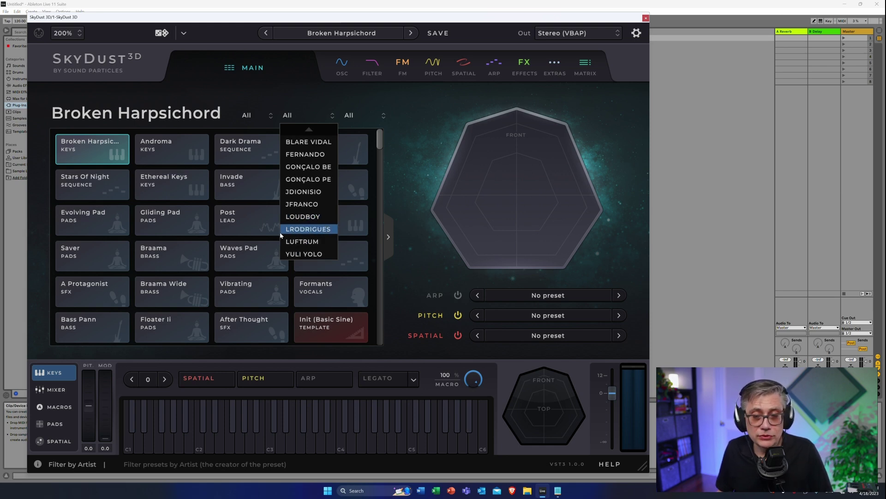
left_click(307, 242)
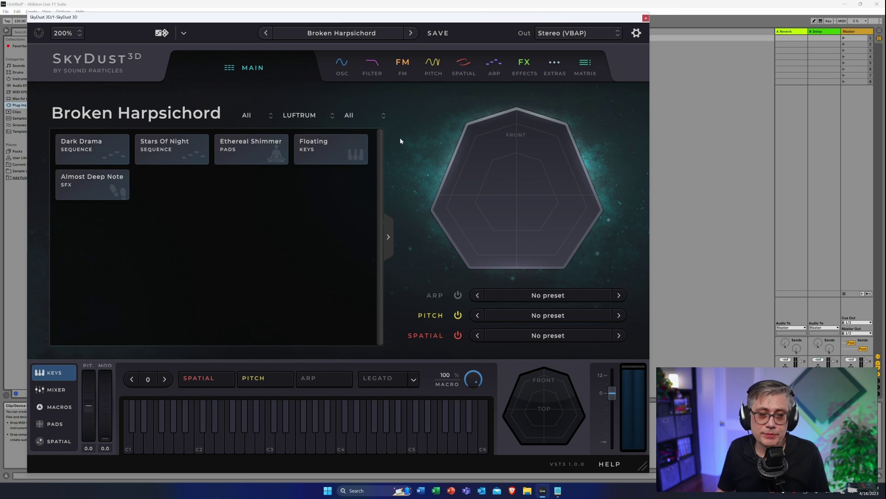
left_click(101, 149)
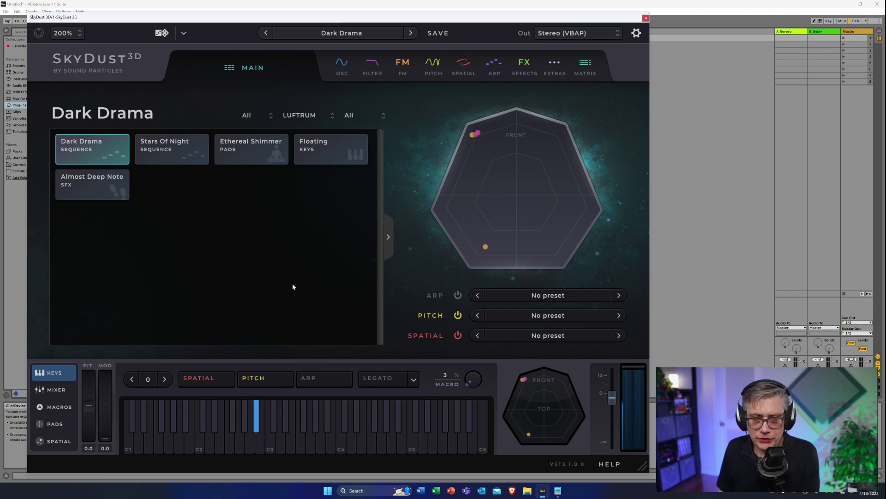
- Examine Dark Drama's oscillator summary, its spatial settings for oscillator 1, and the mixer and spatial position views
left_click(342, 65)
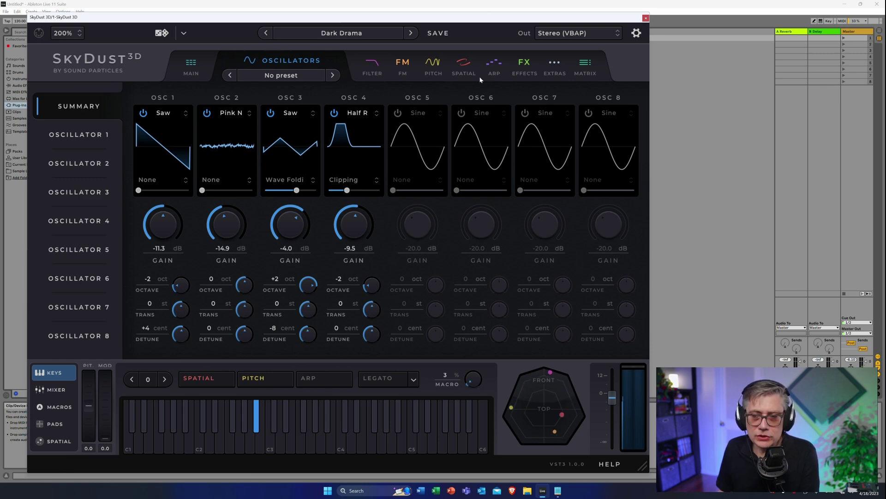
left_click(463, 64)
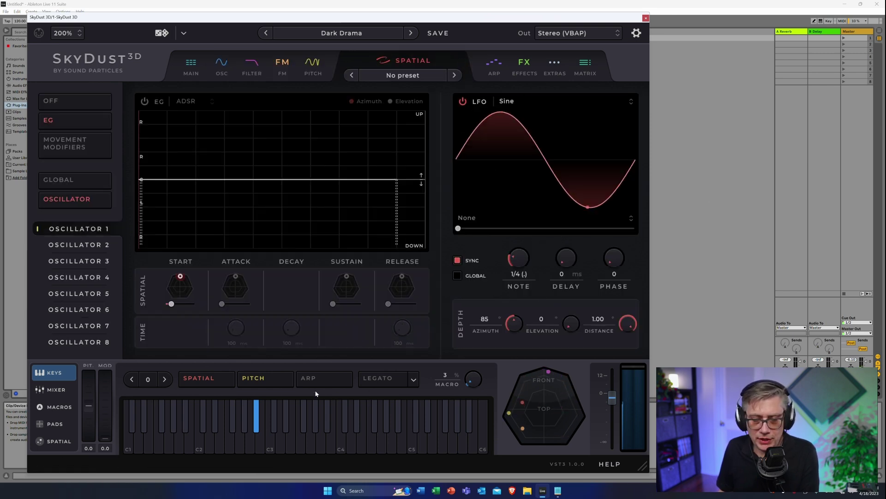
left_click(50, 391)
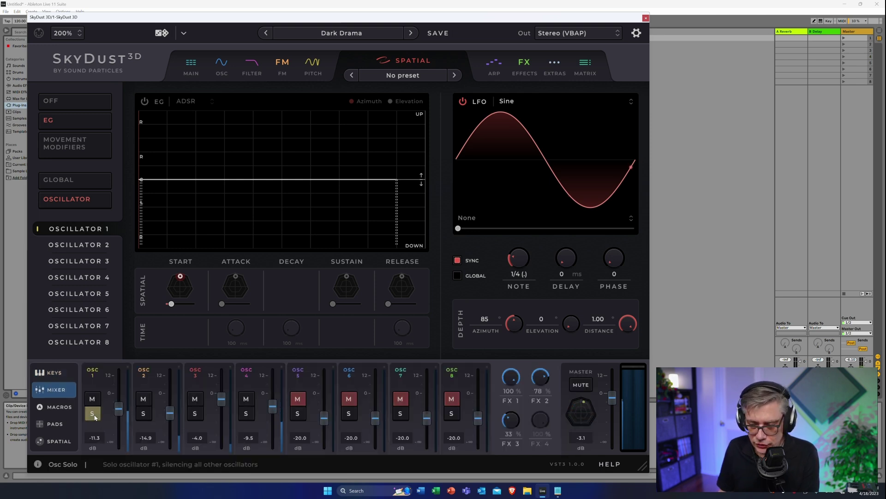
left_click(58, 442)
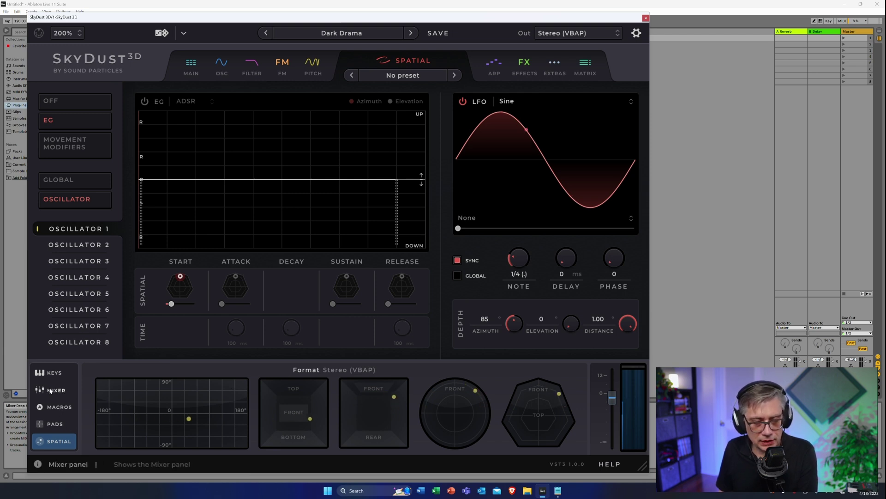
left_click(52, 390)
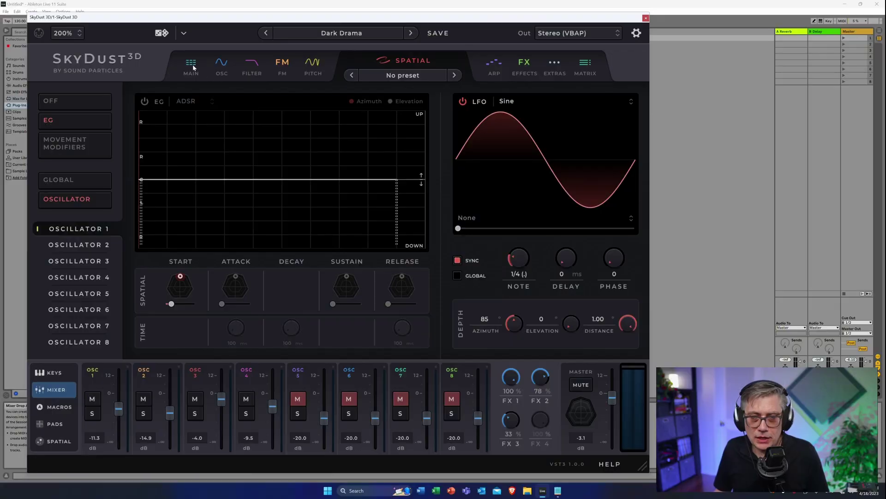
- Load the Stars Of Night preset and examine its oscillator, frequency modulation and spatial settings
left_click(193, 65)
left_click(183, 152)
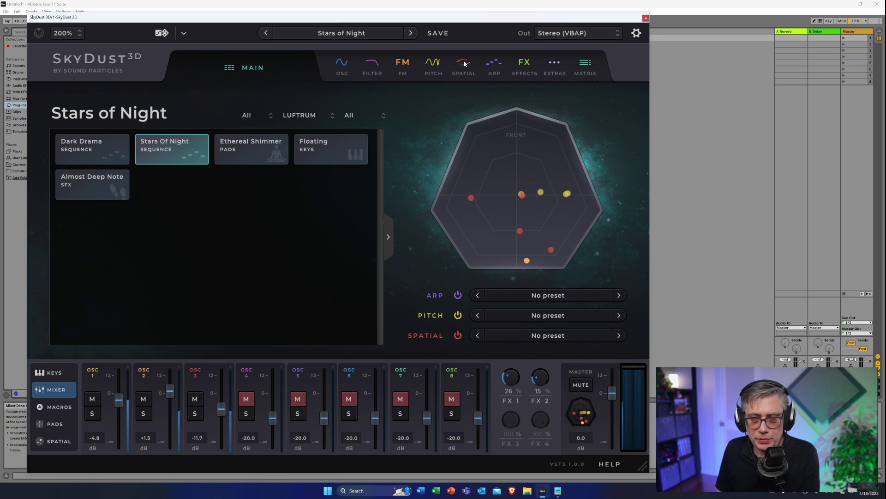
left_click(340, 65)
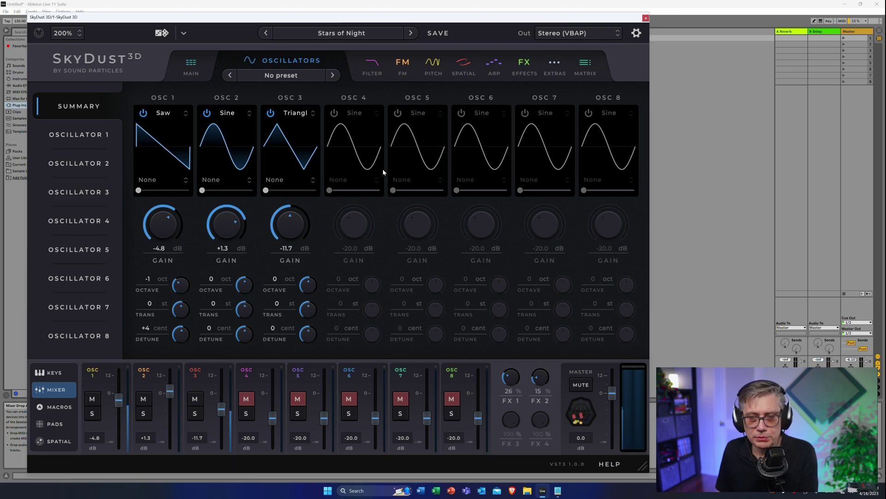
left_click(403, 64)
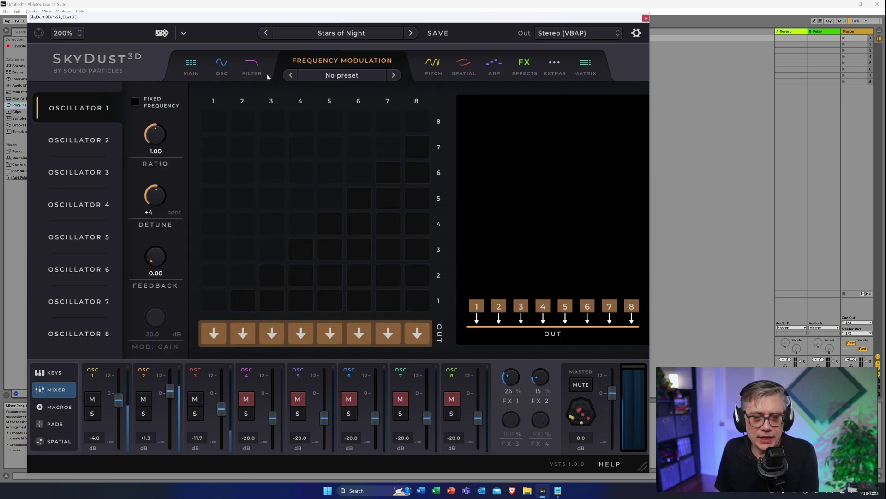
left_click(464, 65)
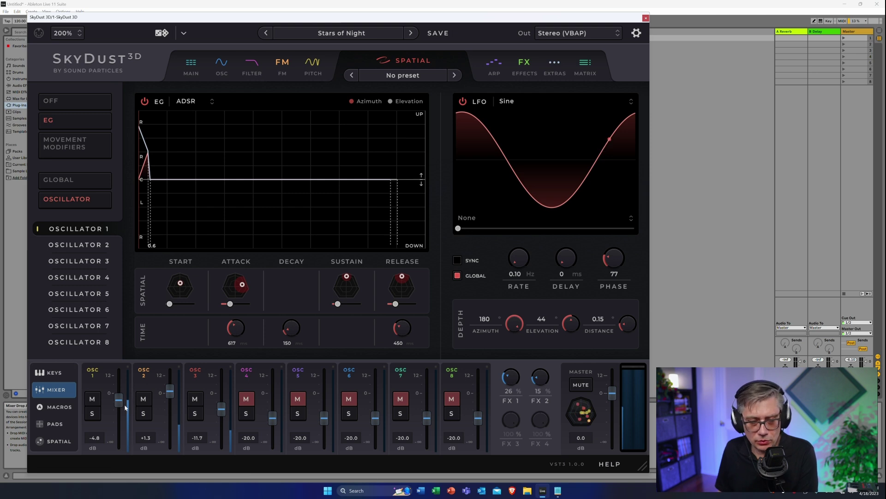
- Solo oscillator 1 and watch its movement in the spatial views, comparing the spatial LFO switched off and on
left_click(92, 414)
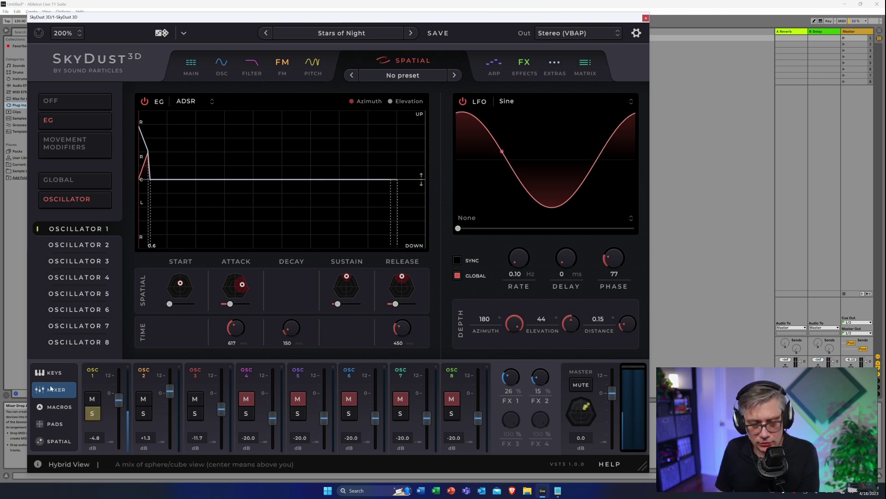
left_click(56, 442)
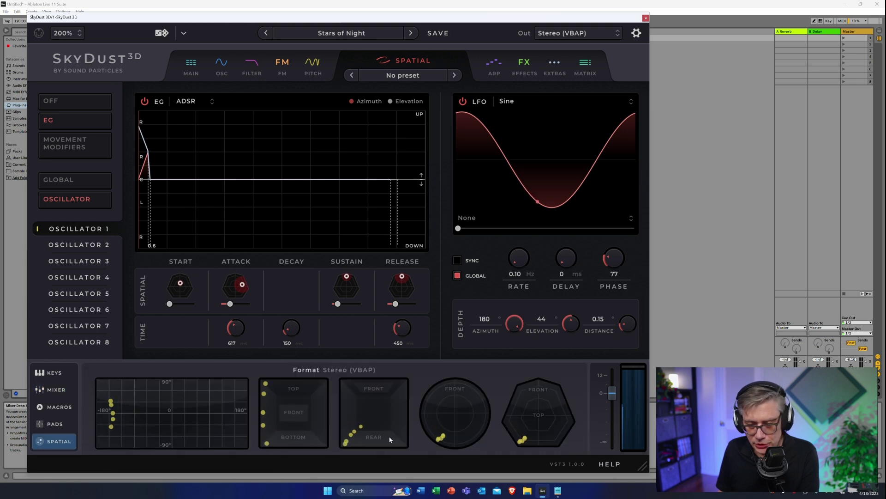
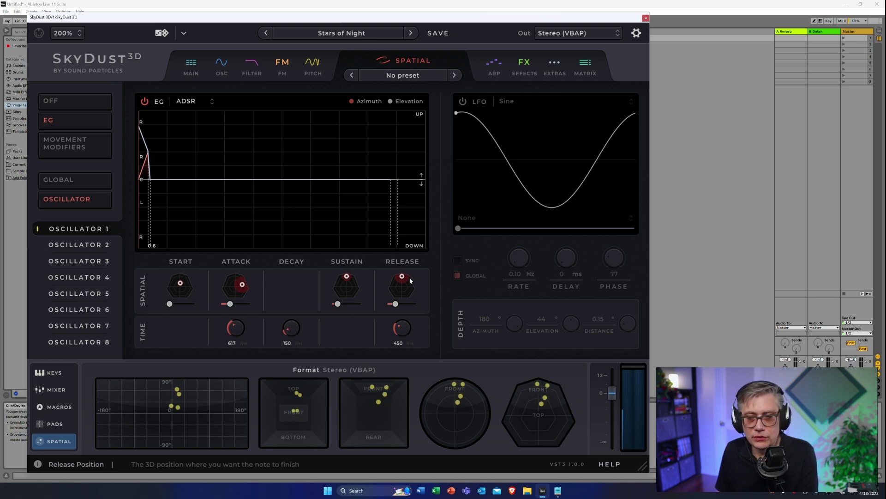
left_click(464, 101)
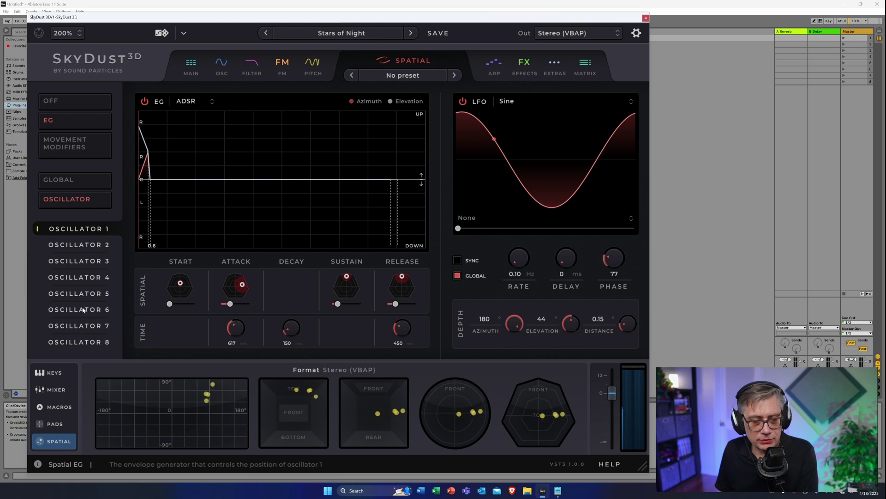
- Return to the mixer, audition oscillator 3 on its own and clear the oscillator solos
left_click(54, 391)
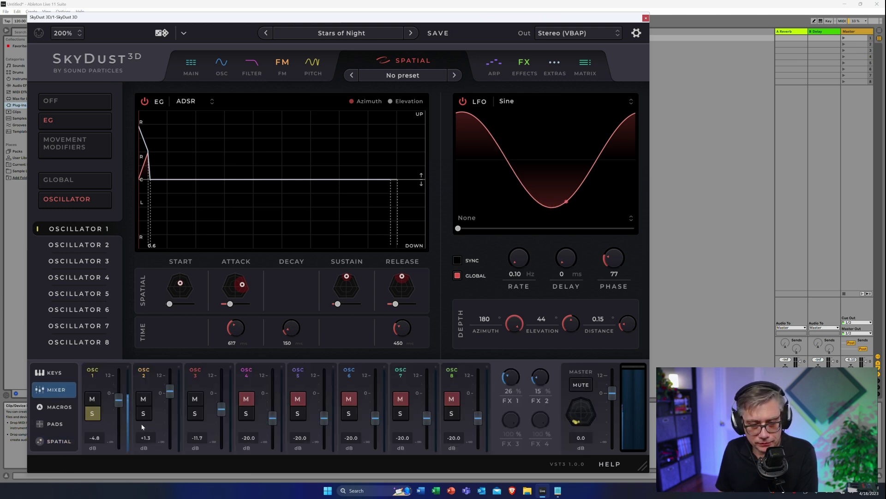
left_click(189, 415)
left_click(189, 415)
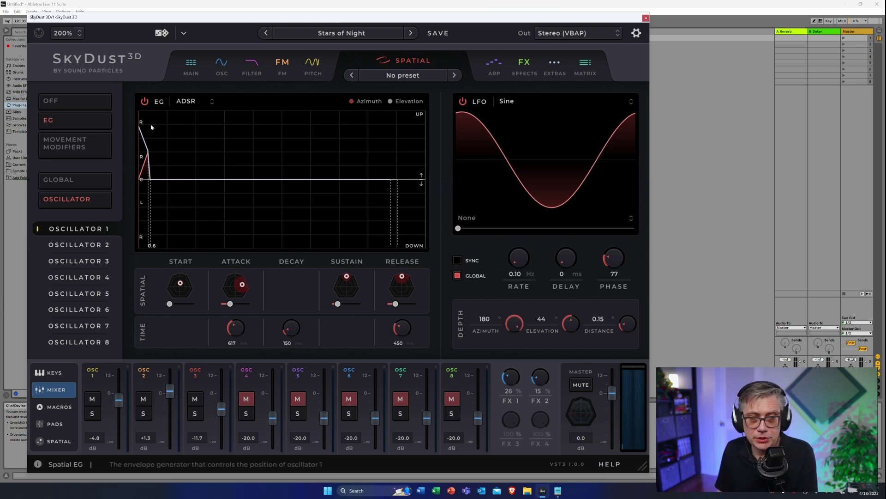
- Load the Ethereal Shimmer preset and examine its spatial, frequency modulation, filter, pitch and oscillator settings
left_click(189, 62)
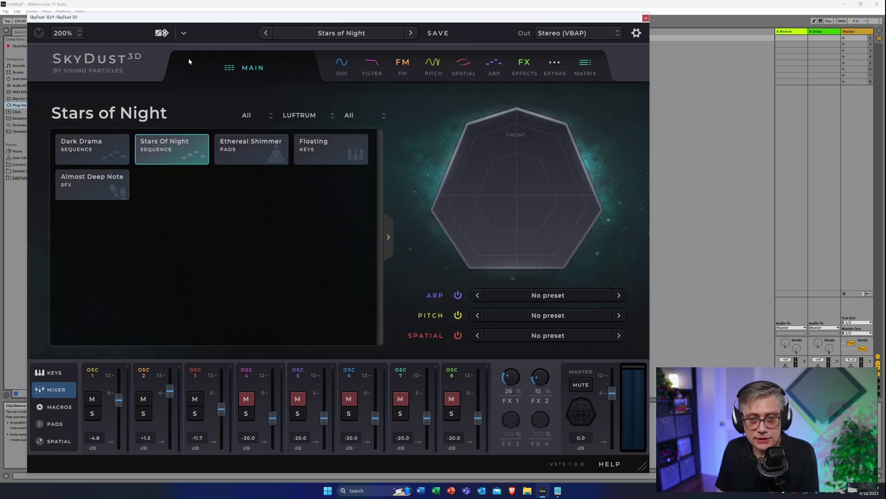
left_click(253, 153)
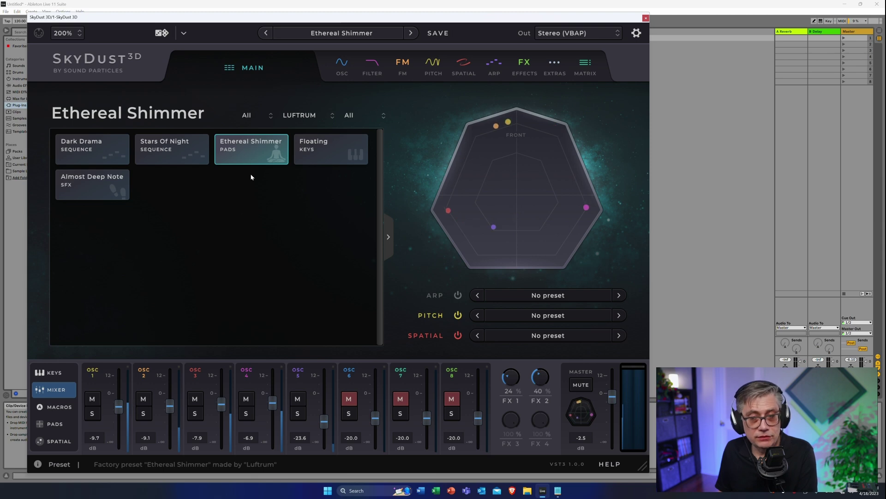
left_click(463, 65)
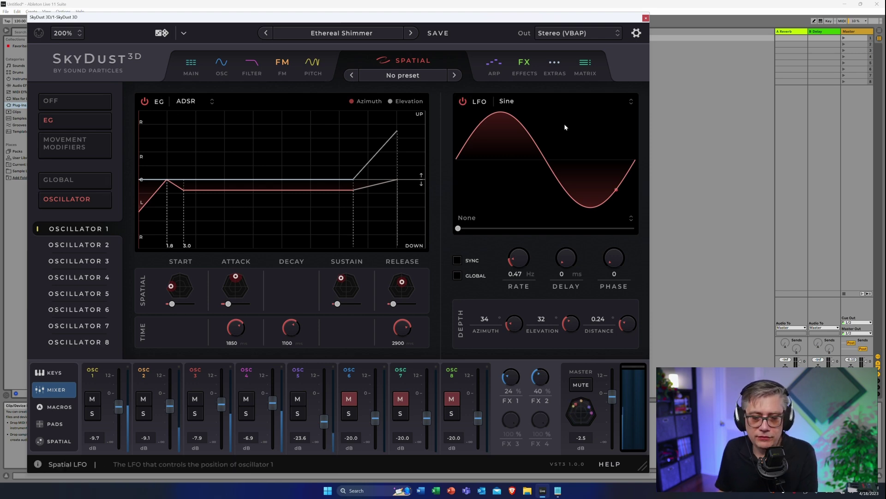
left_click(282, 64)
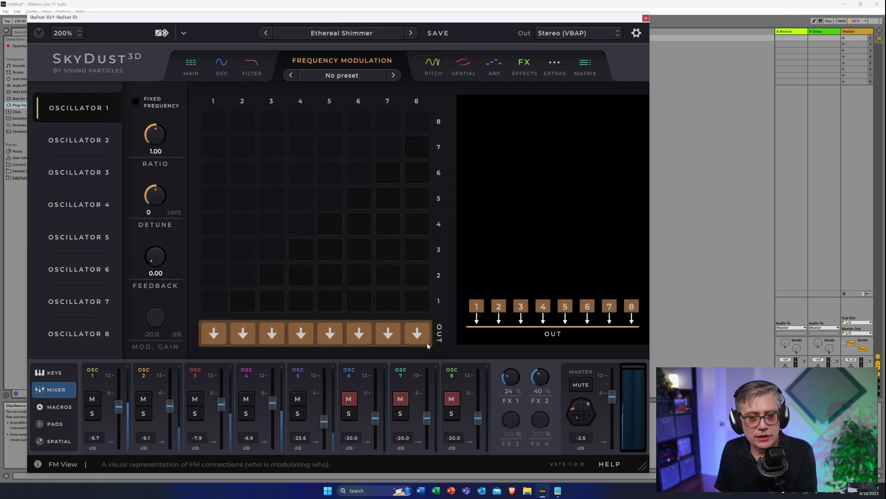
left_click(253, 63)
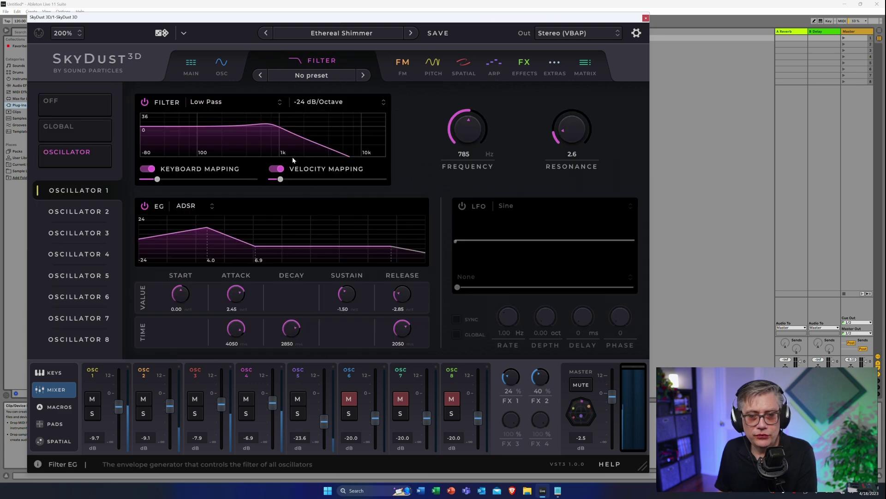
left_click(434, 64)
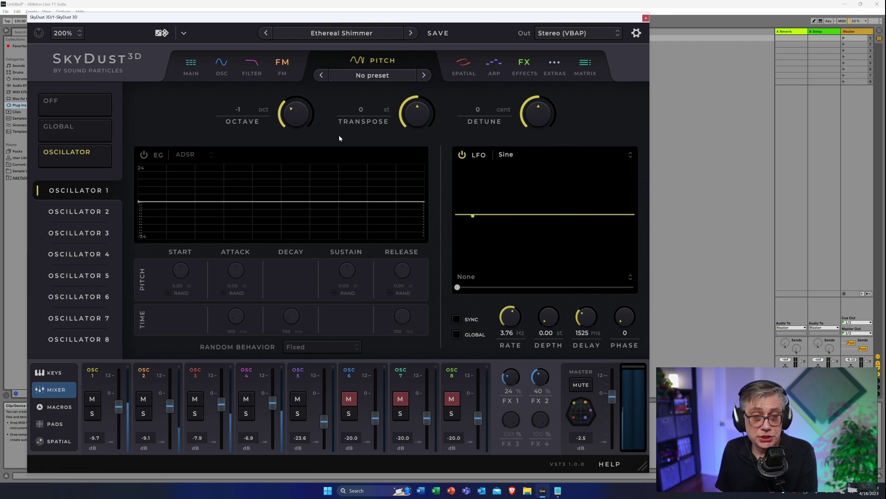
left_click(221, 63)
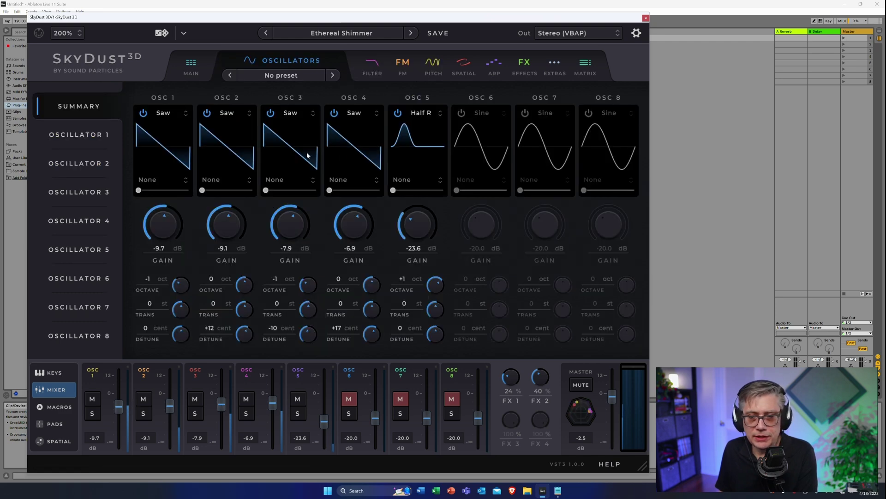
- Load the Floating keys preset and examine its static oscillator positions and frequency modulation routing
left_click(192, 67)
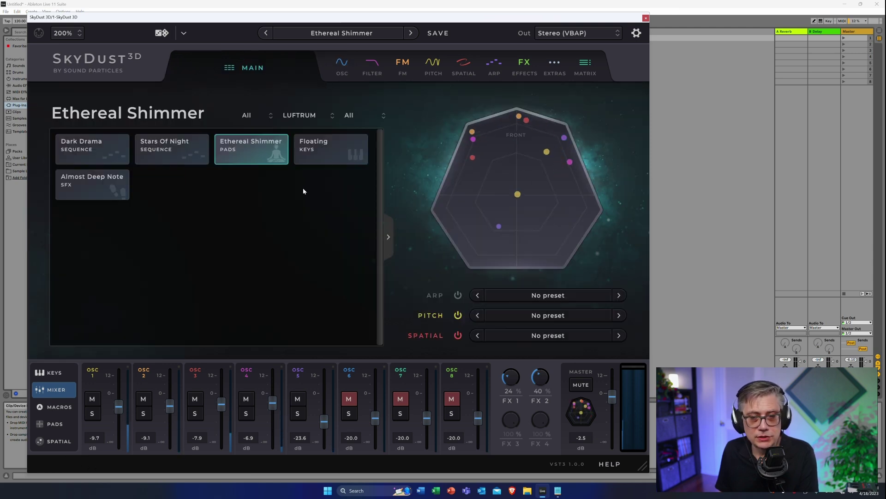
left_click(323, 147)
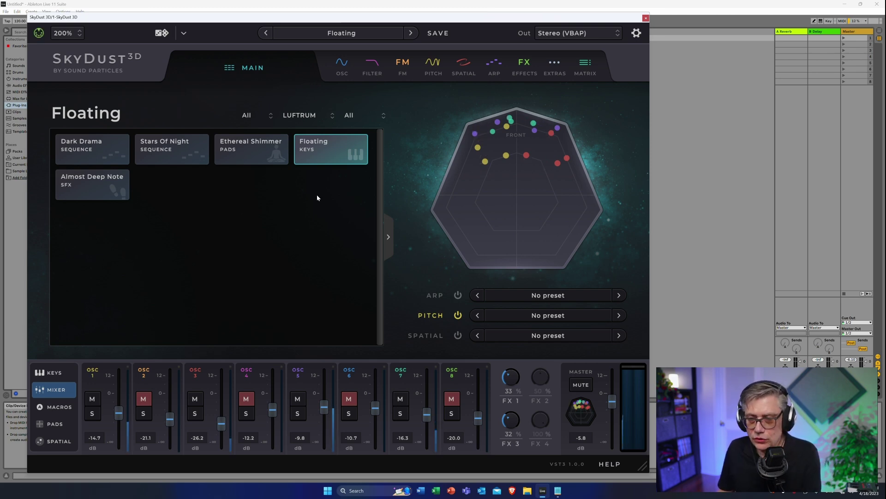
left_click(463, 65)
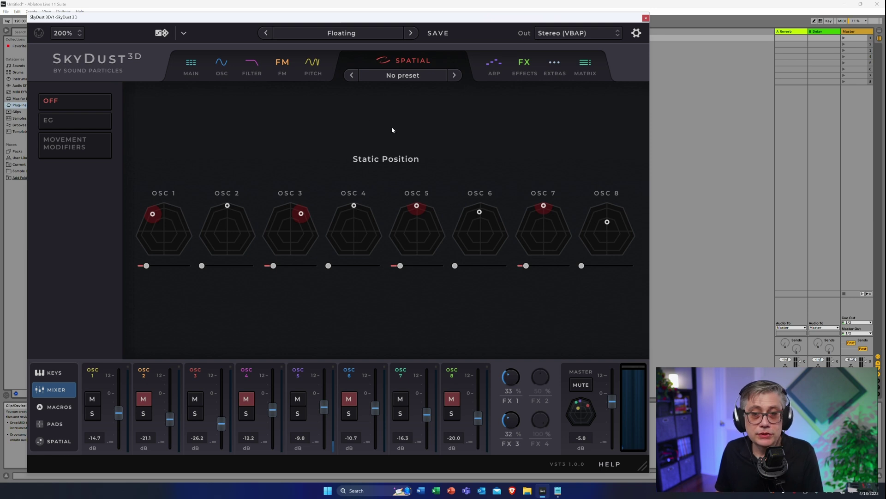
left_click(283, 64)
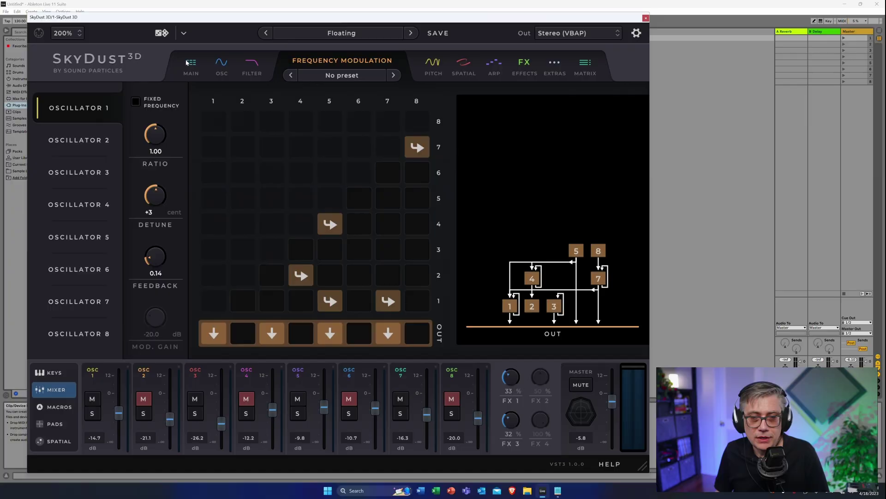
- Load the Almost Deep Note preset and examine the spatial movement modifiers of oscillators 1 and 2
left_click(191, 63)
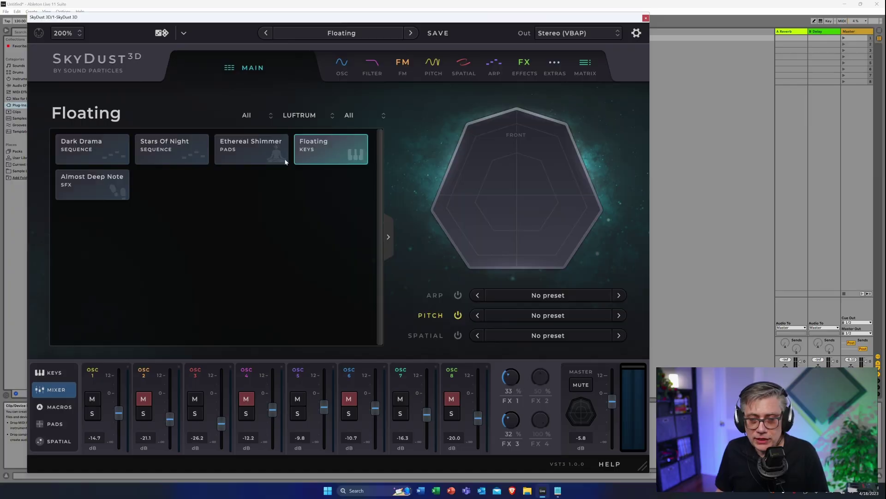
left_click(101, 186)
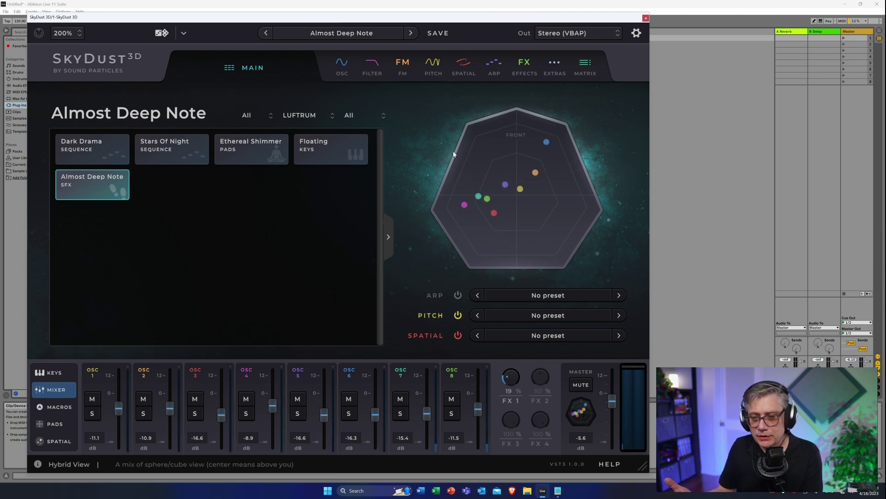
left_click(464, 65)
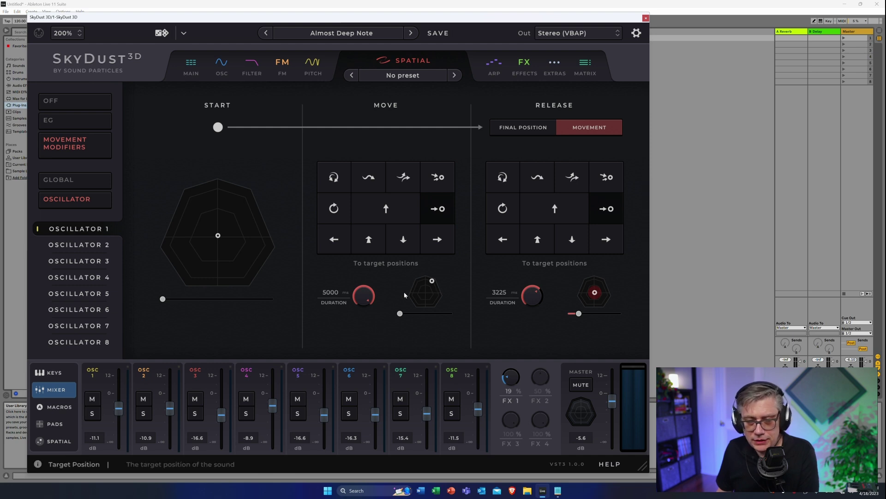
left_click(72, 245)
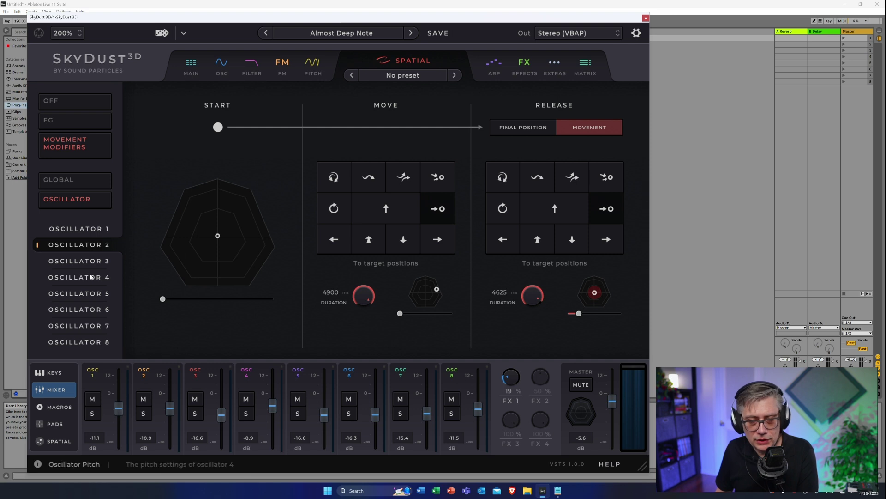
- Examine the movement modifiers of oscillator 3 in the Almost Deep Note preset and switch the mixer to the spatial view
left_click(84, 262)
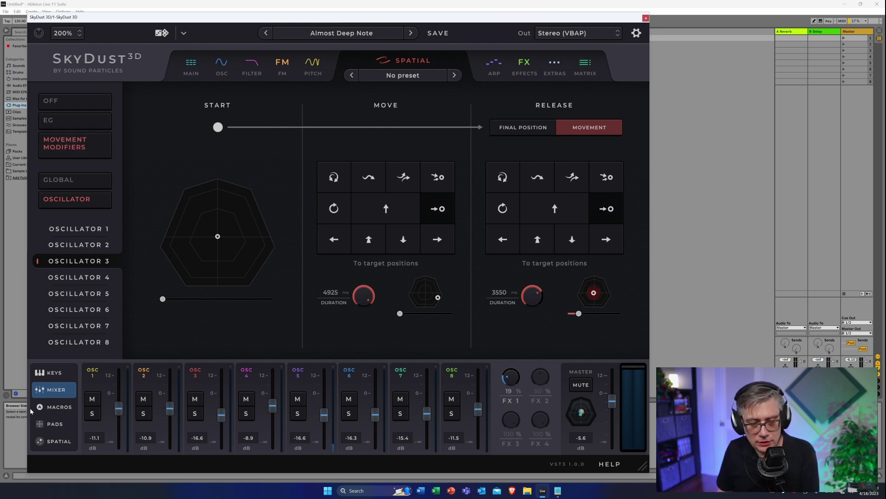
left_click(58, 442)
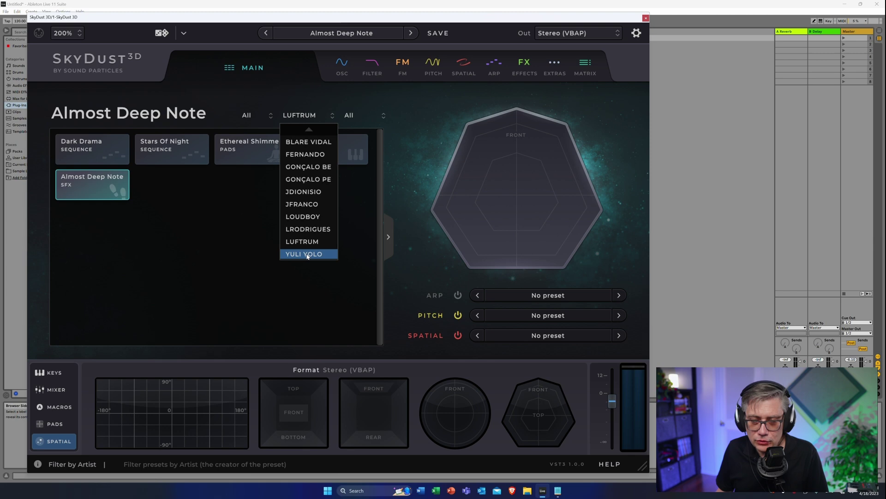
- Filter the presets by artist YULI YOLO and load Invade to examine its global spatial movement and oscillator summary
left_click(308, 255)
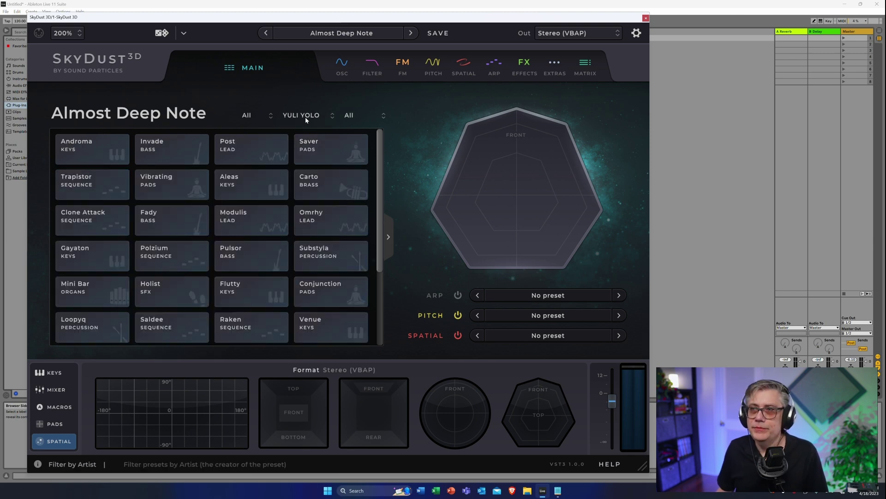
left_click(169, 151)
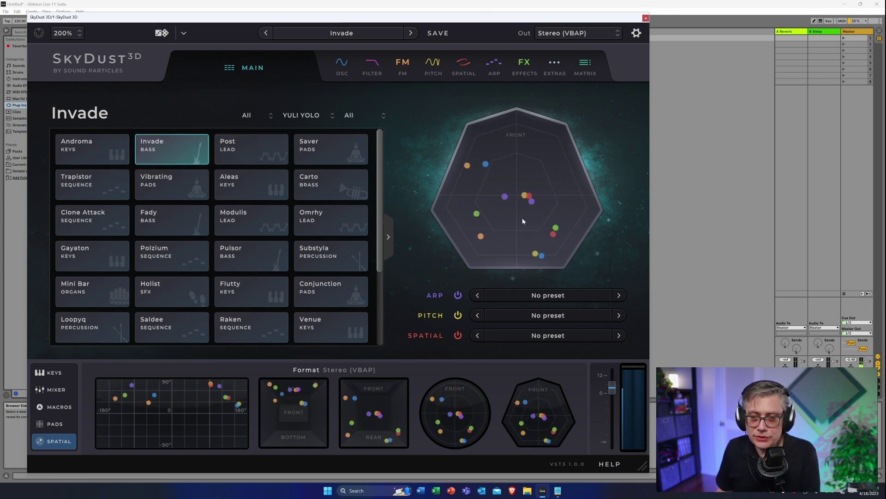
left_click(466, 68)
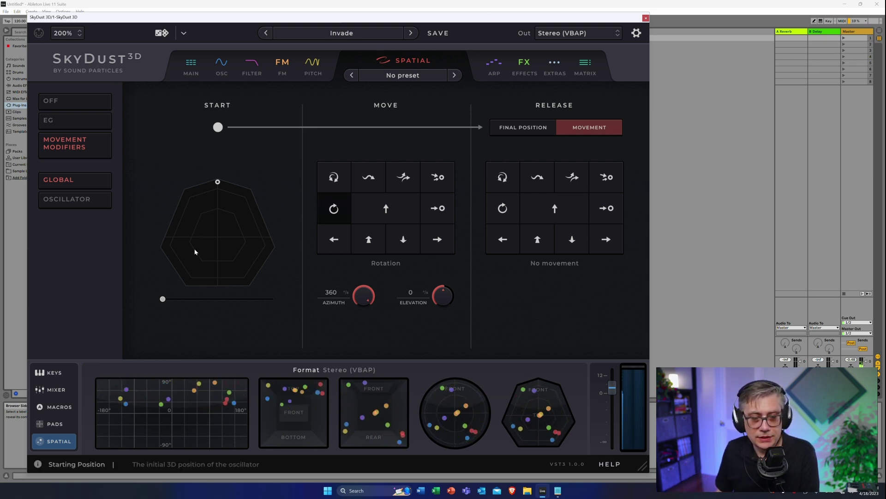
left_click(221, 66)
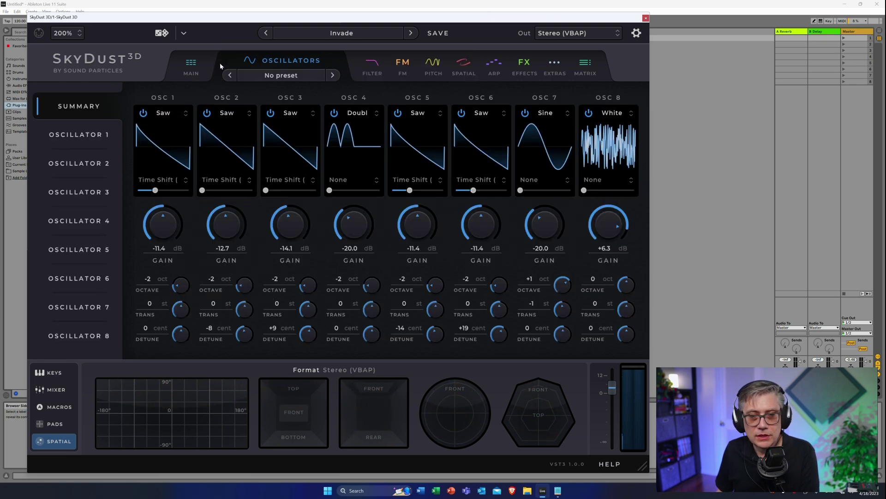
left_click(189, 64)
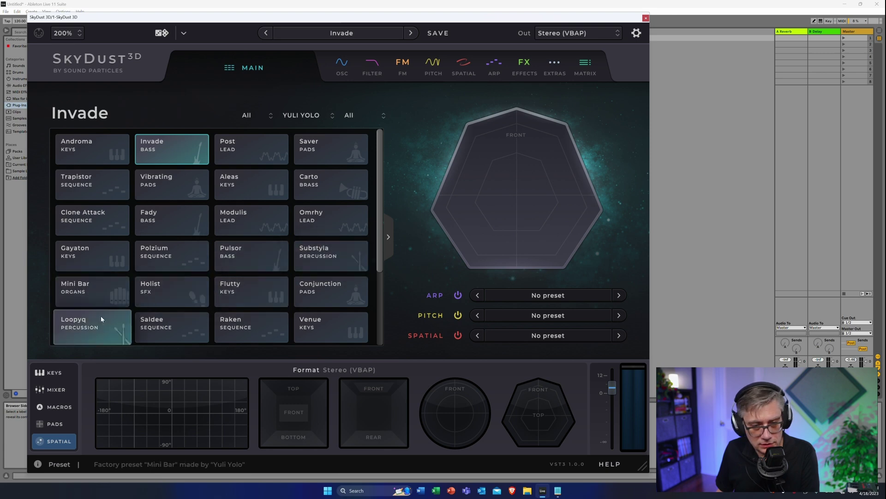
- Load the Progression preset from the filtered list and examine its arpeggiator settings
scroll(188, 305, "down", 3)
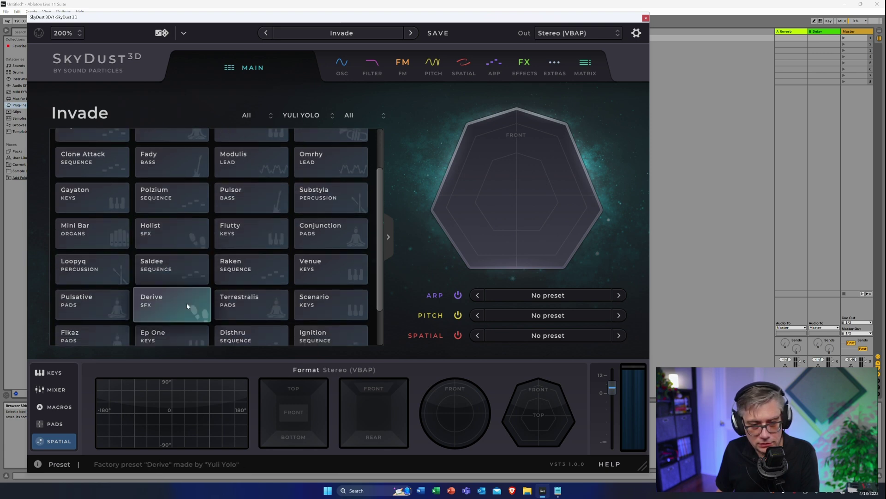
scroll(186, 304, "down", 3)
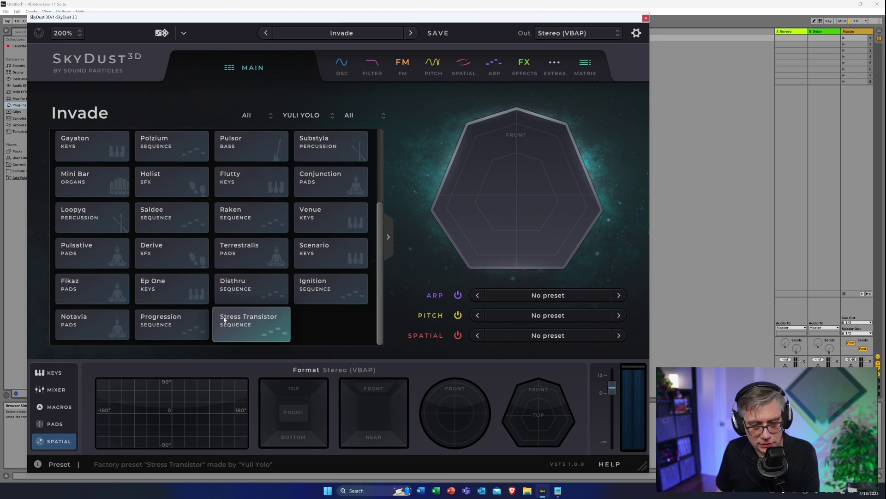
left_click(187, 319)
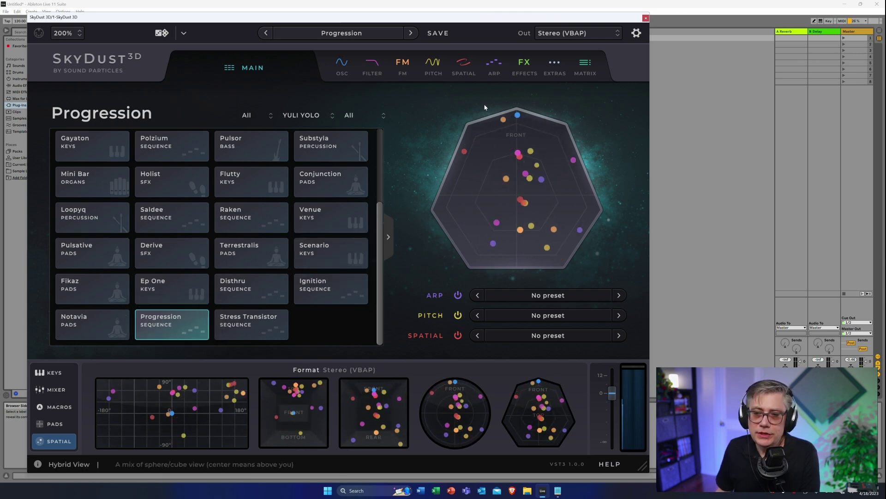
left_click(494, 67)
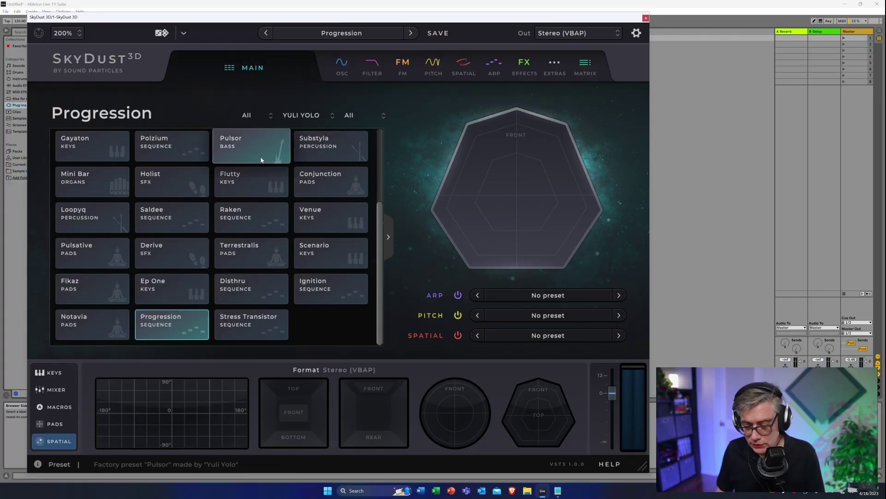
- Audition the Pulsor, Substyla, Mini Bar and Holist presets one after another
left_click(259, 158)
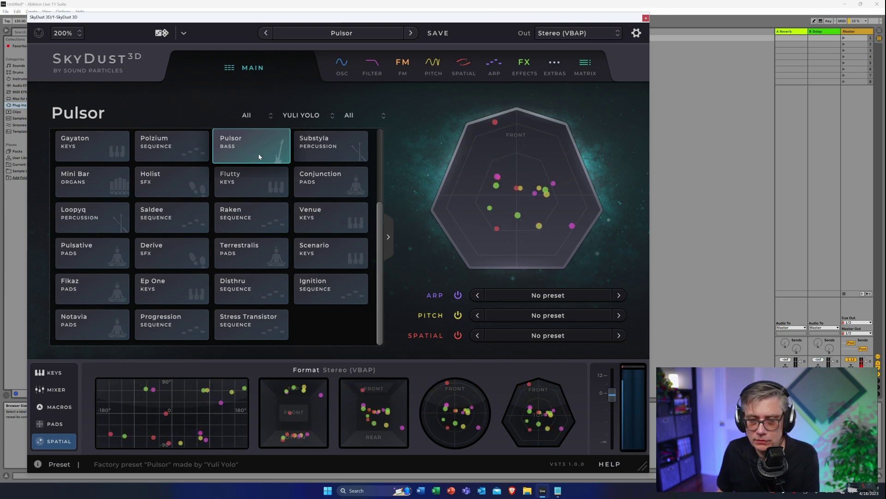
left_click(317, 146)
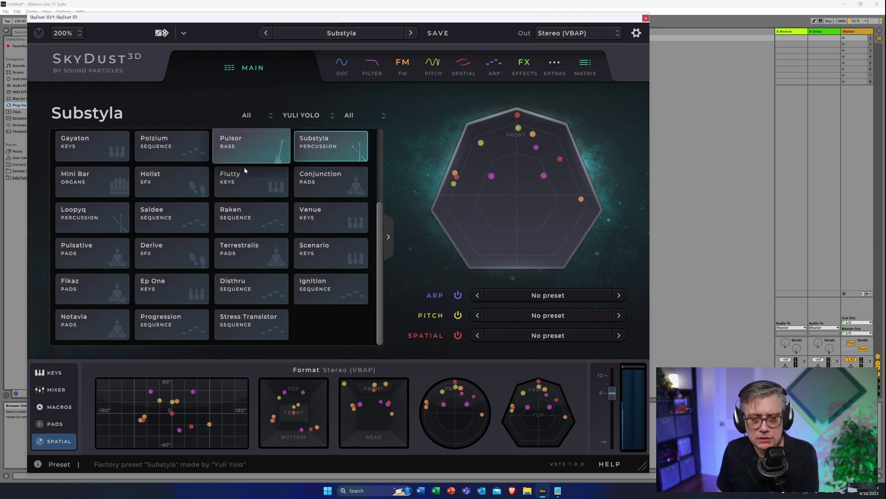
left_click(80, 182)
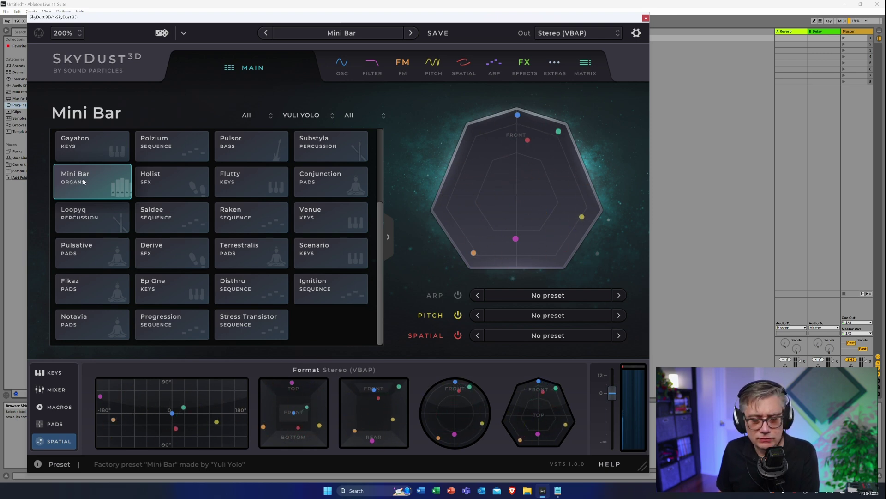
left_click(165, 181)
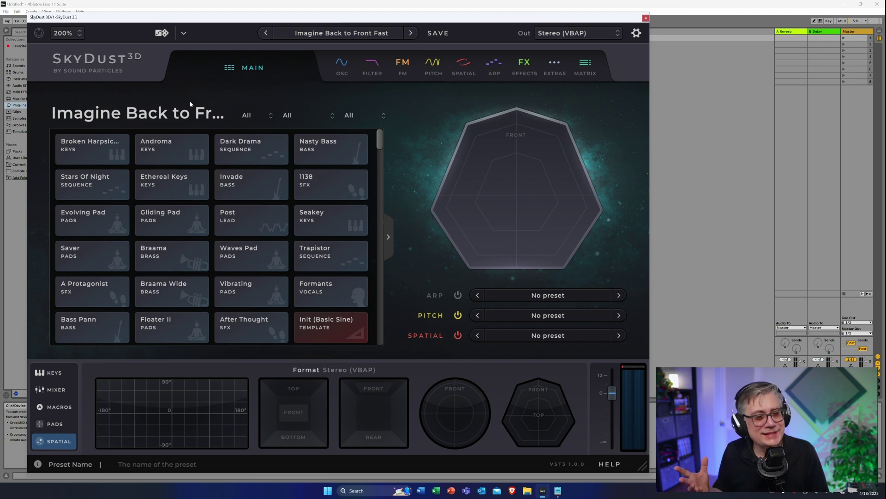
- Generate and audition several random presets, loading the Braama Wide preset between the randomizations
left_click(164, 34)
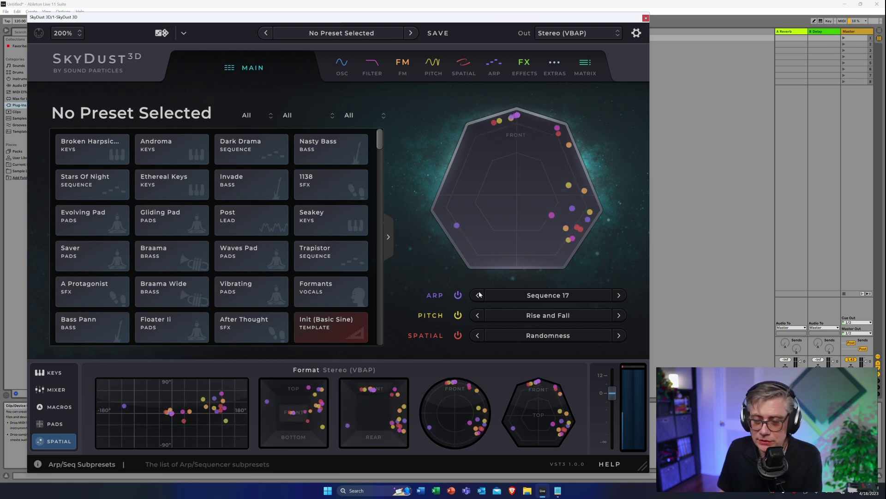
left_click(164, 33)
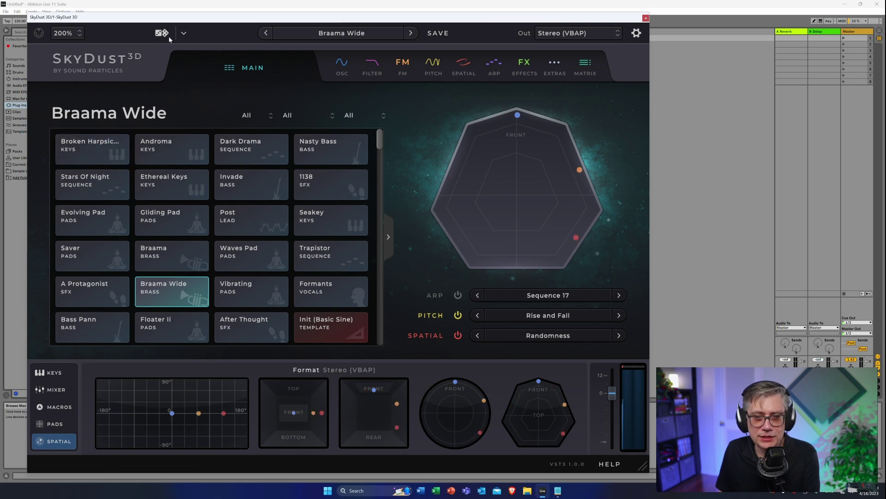
left_click(163, 34)
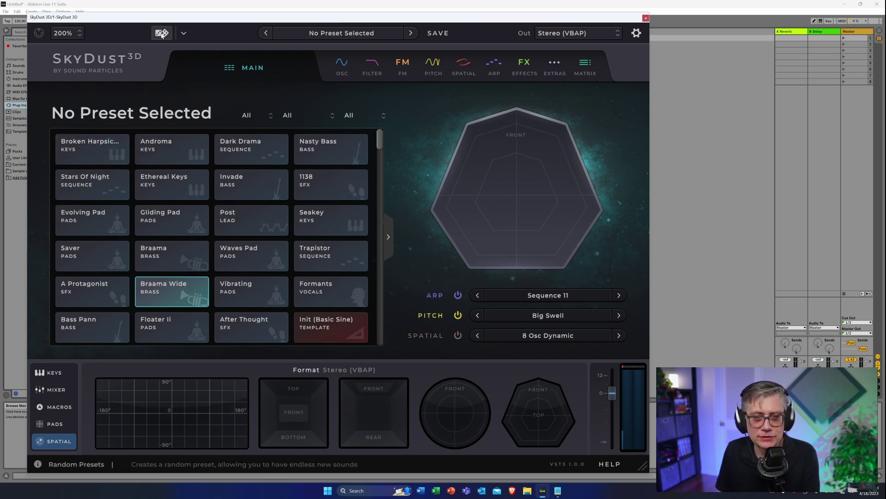